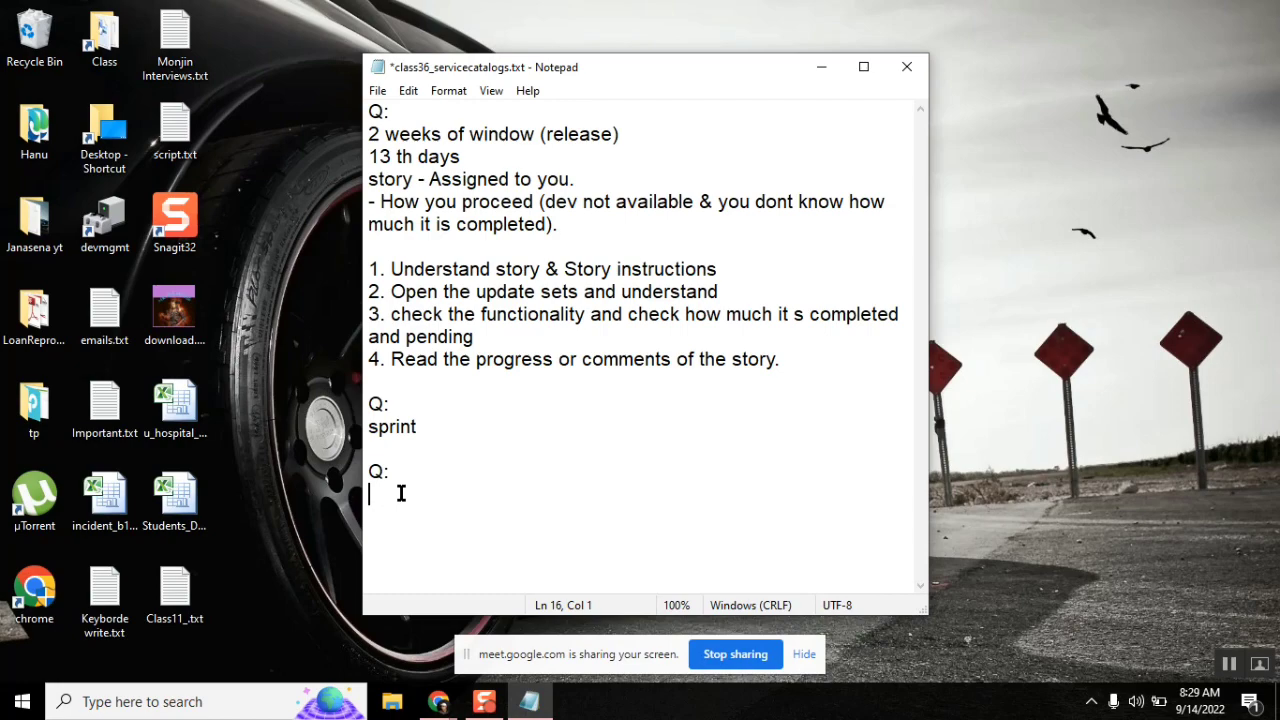
Admit the waiting participant in the Google Meet call, then minimize Chrome
click(438, 701)
mouse_move(420, 615)
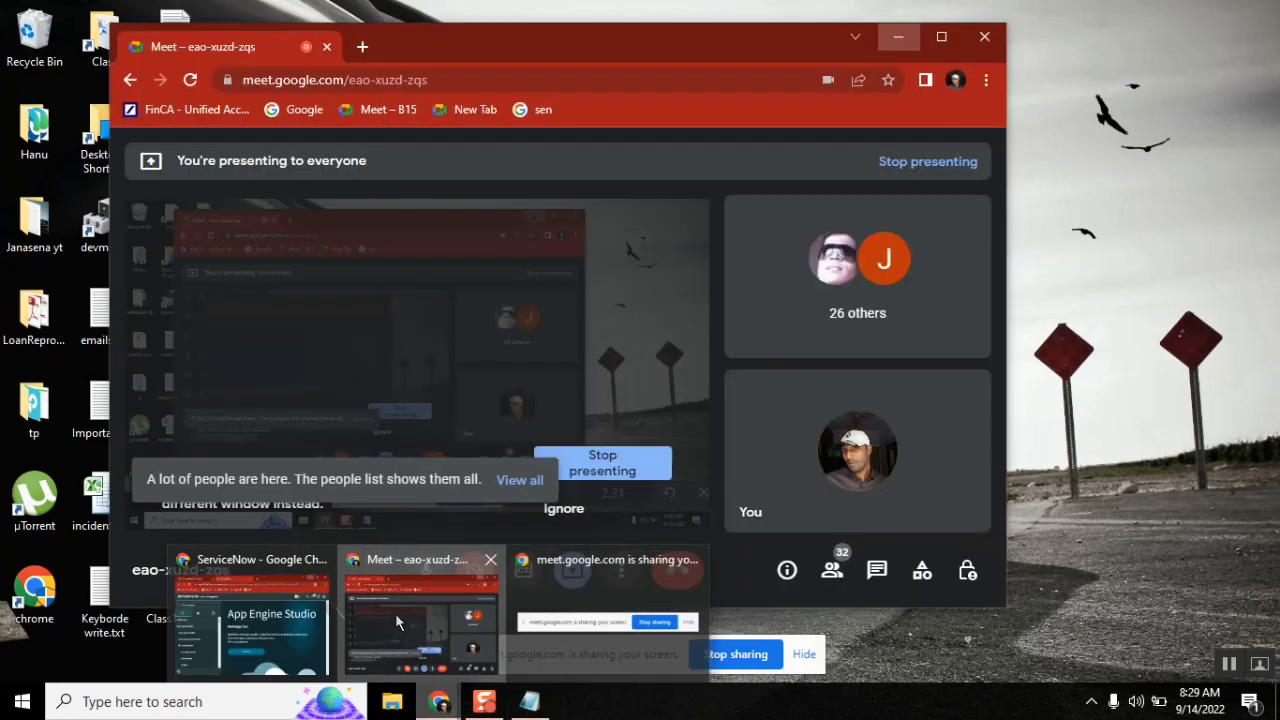
click(397, 621)
click(754, 235)
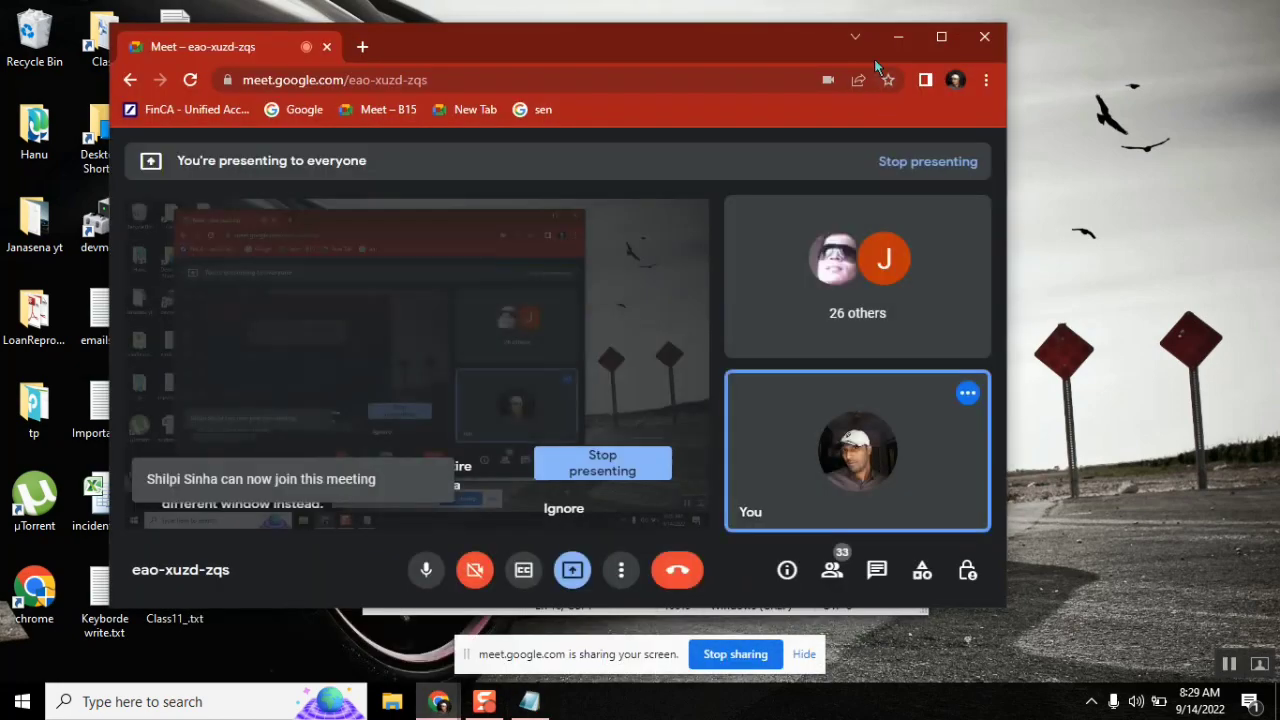
click(898, 37)
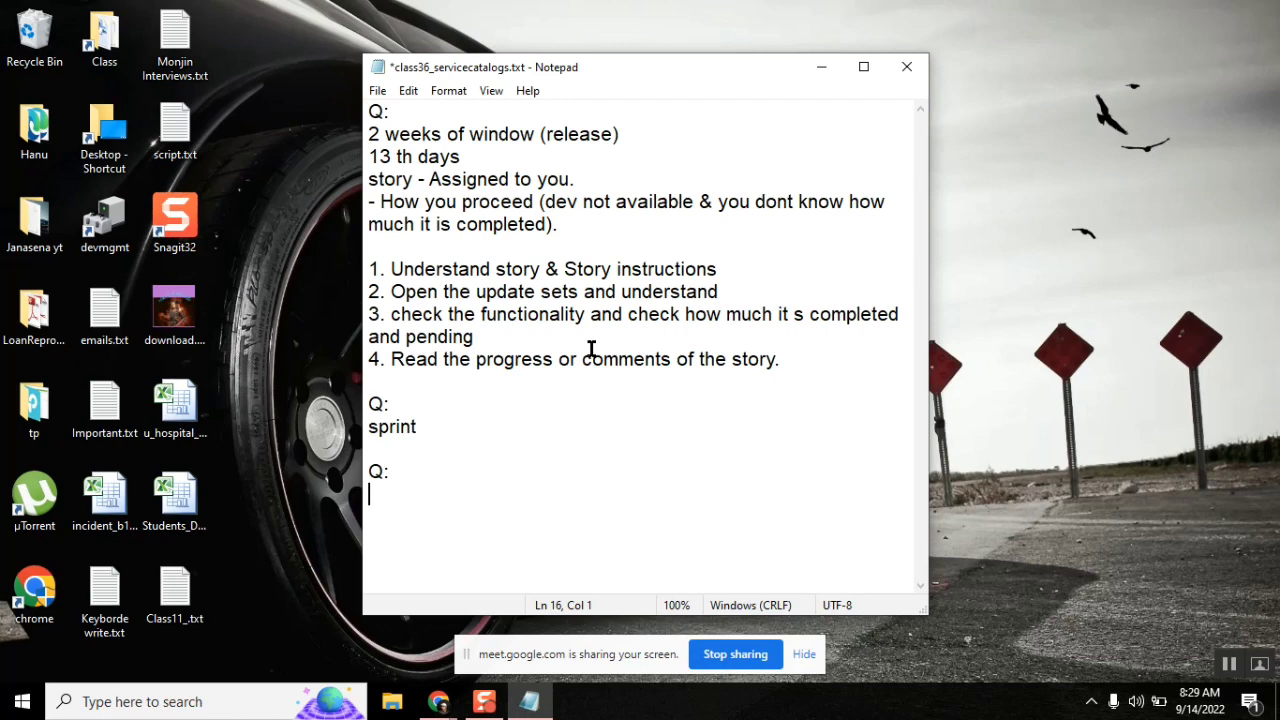
double_click(496, 120)
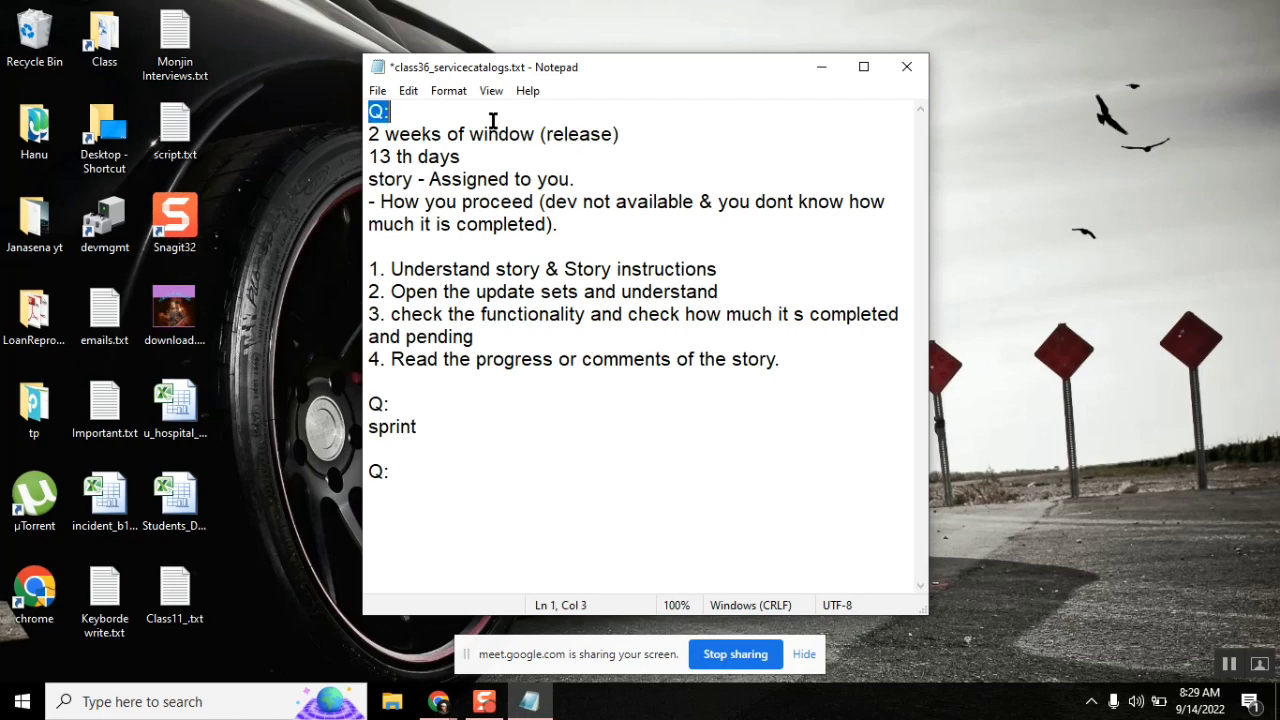
double_click(504, 134)
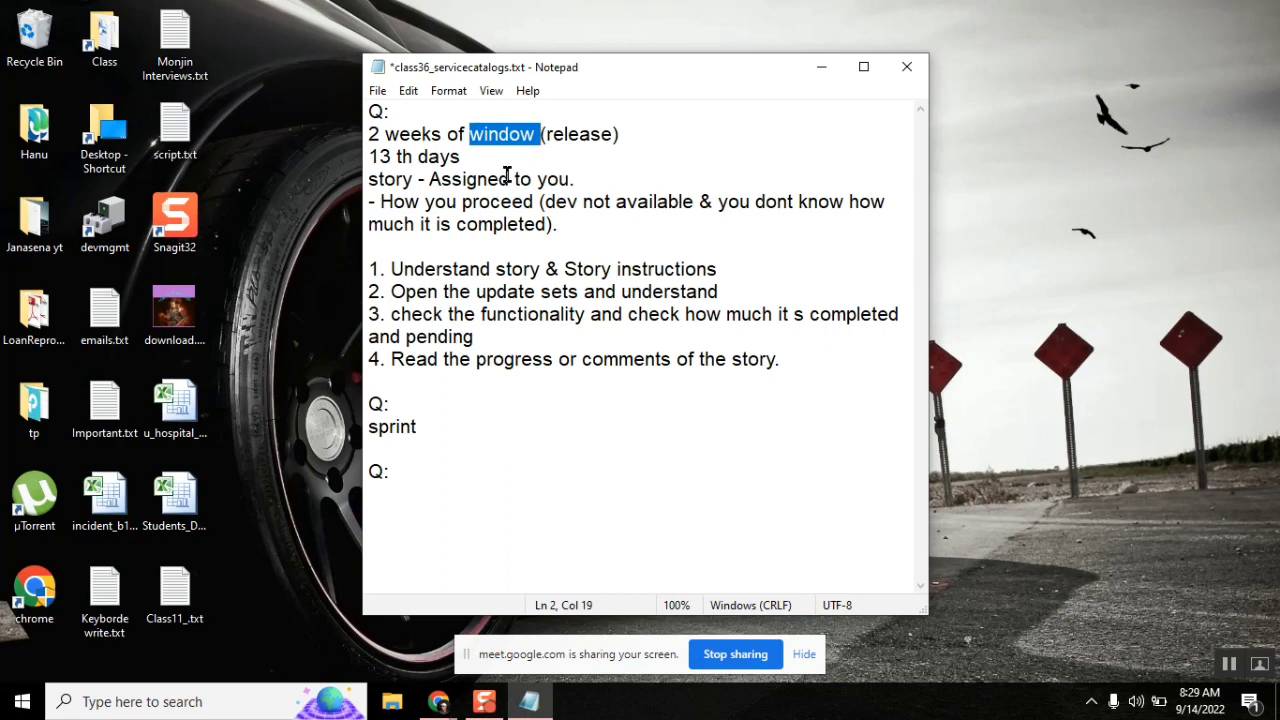
double_click(633, 359)
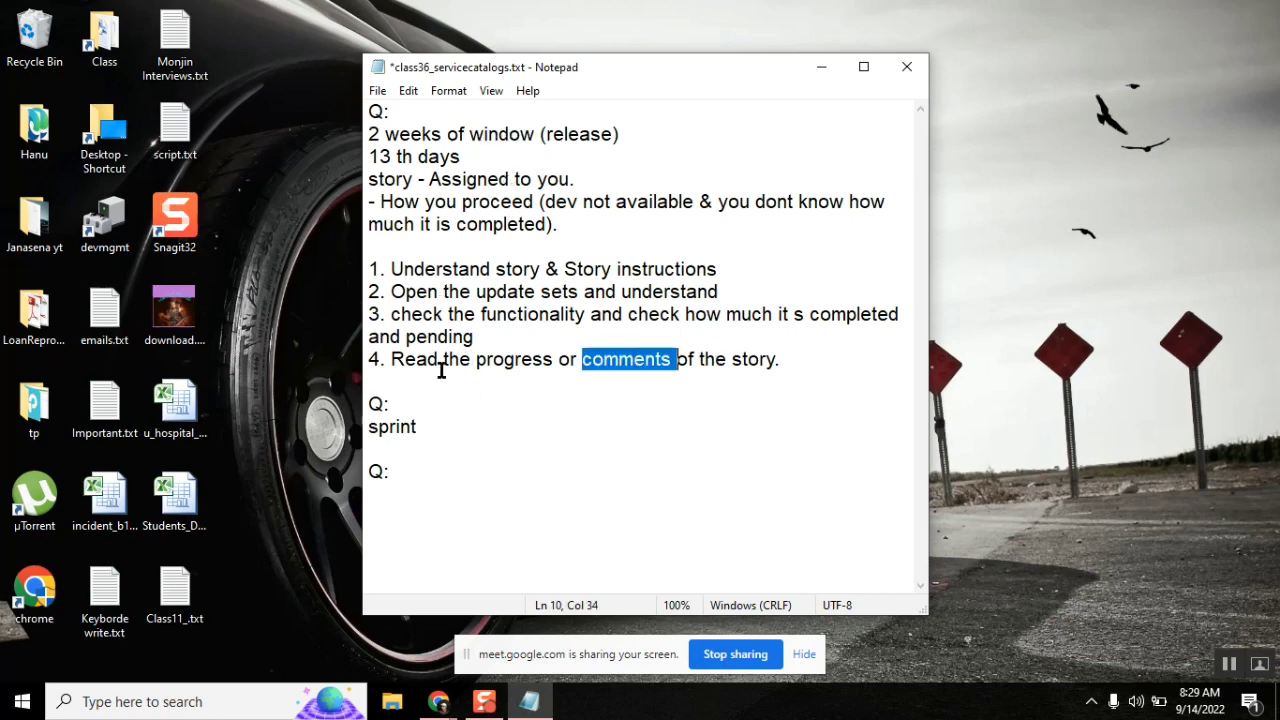
click(420, 337)
double_click(420, 337)
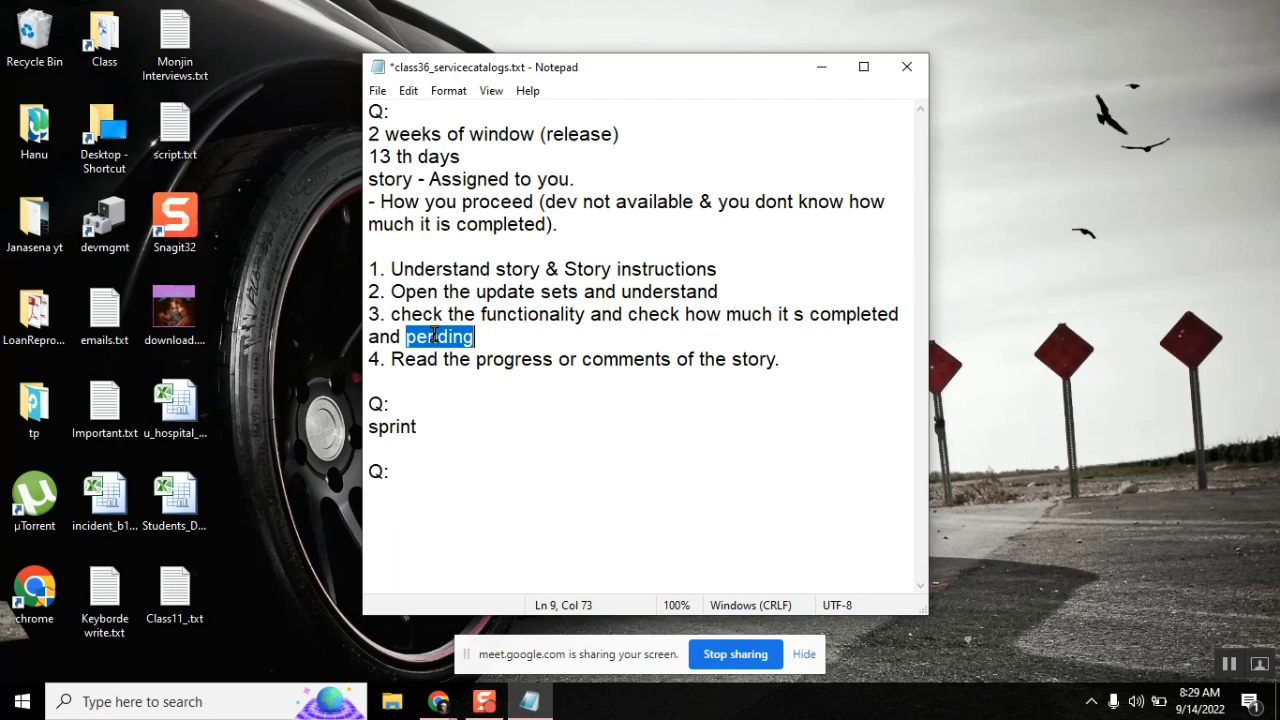
click(398, 482)
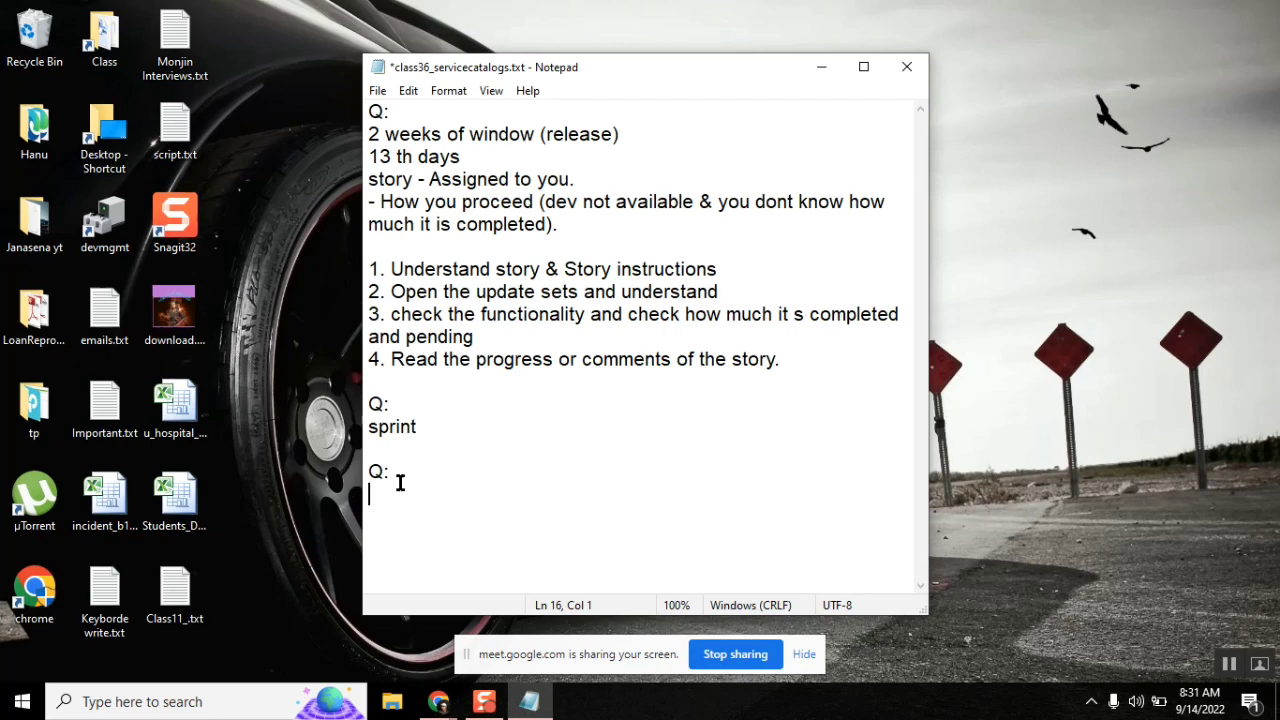
click(414, 400)
Replace the lowercase s so the answer reads 'Sprint'
click(417, 474)
key(Return)
click(379, 426)
key(BackSpace)
text(S)
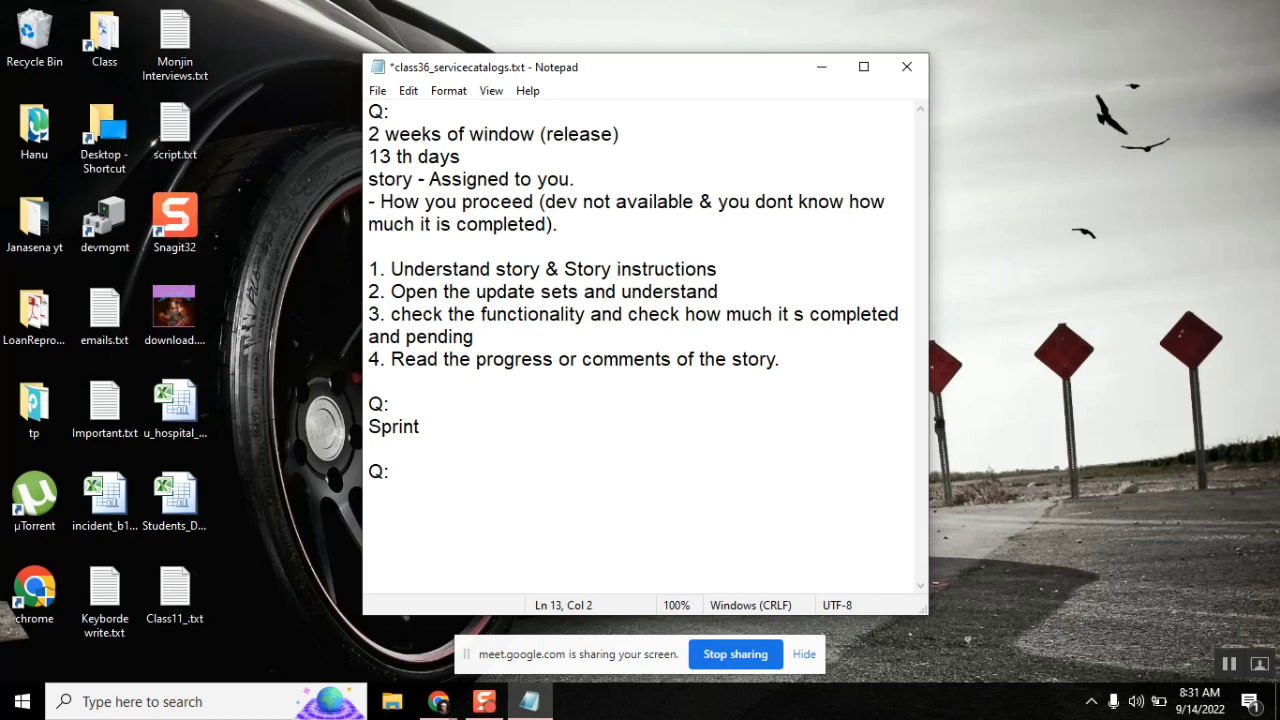
Add an empty answer line under the newest Q: heading
click(435, 410)
click(409, 466)
key(Return)
Make the notes window taller and go to the end of the '(release)' line
drag(636, 54, 630, 12)
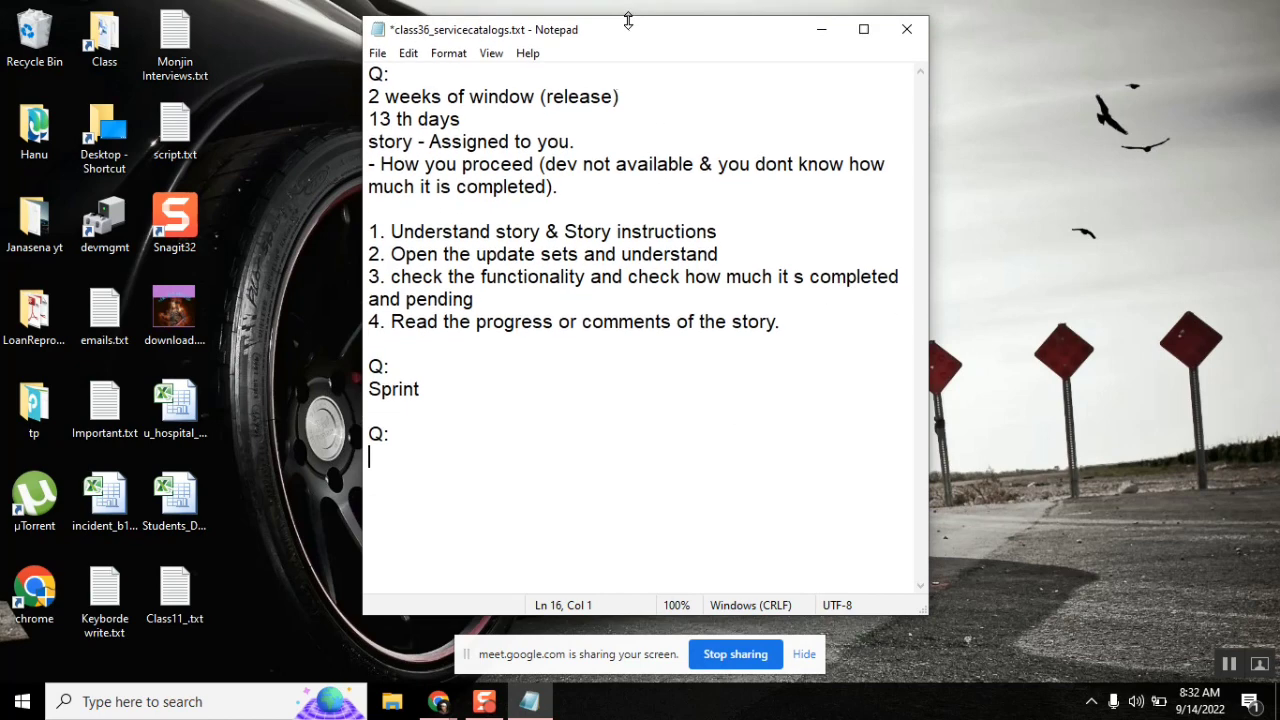
click(422, 466)
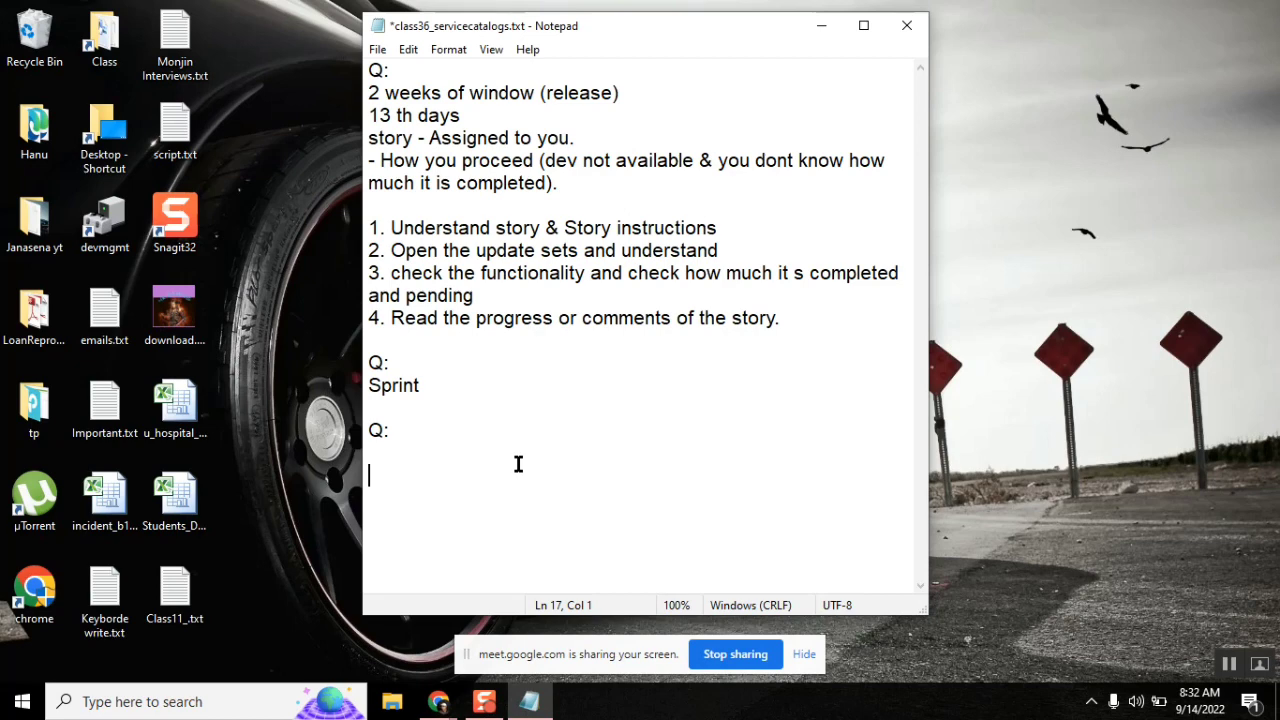
click(393, 185)
click(386, 93)
click(649, 96)
text(.)
Remove the extra empty line so the notes end on the newest Q: heading
click(436, 438)
click(437, 414)
key(Return)
key(Delete)
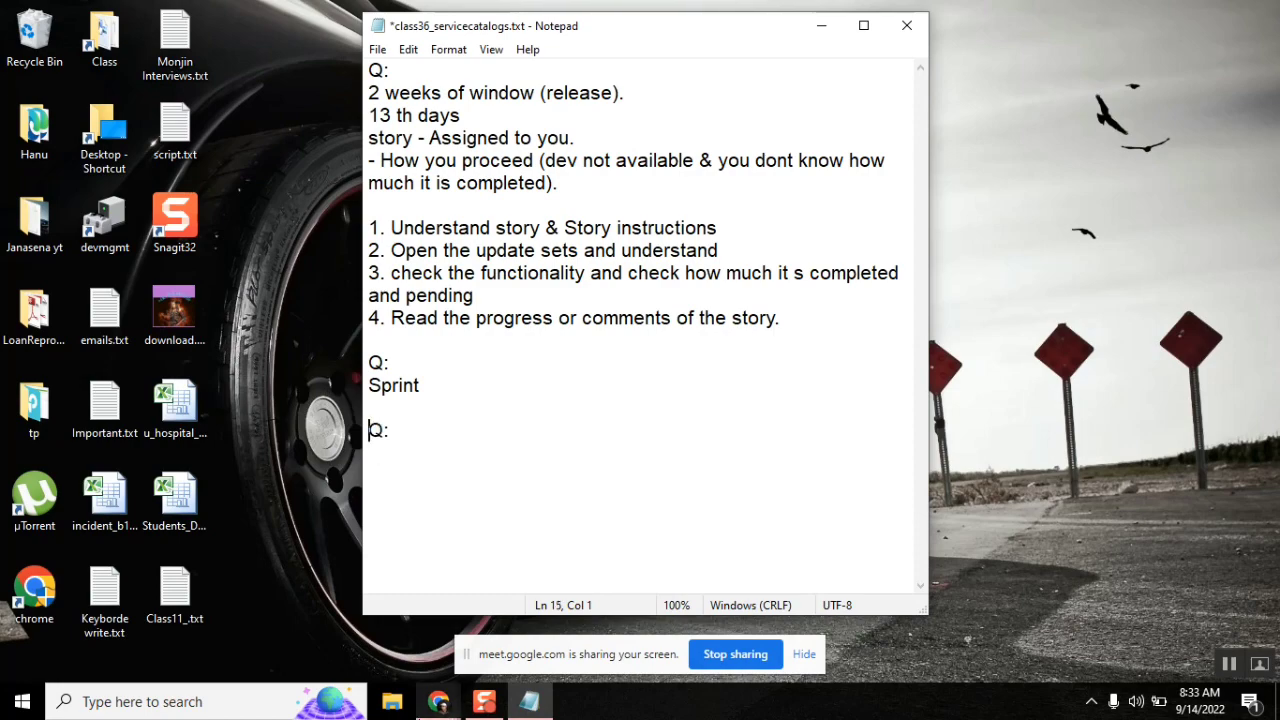